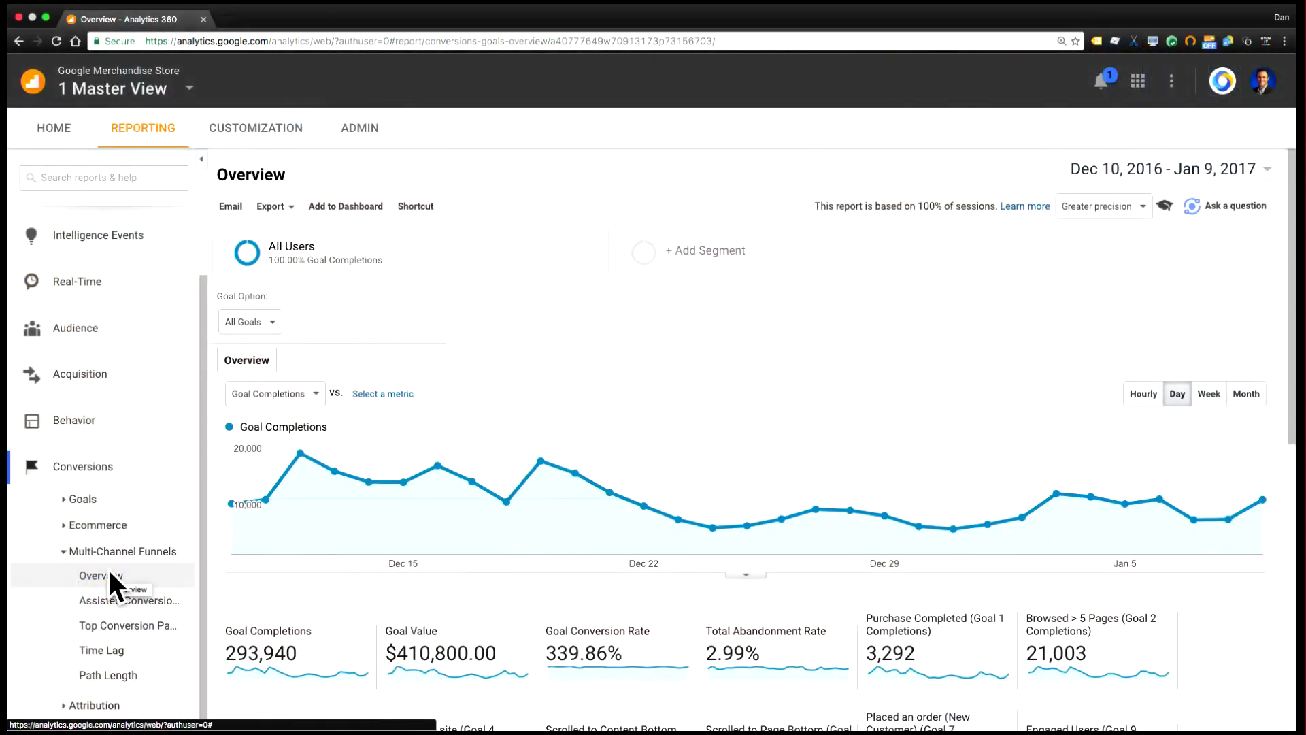
Expand the Conversions Goals reports, then go to the Administration page for the Merchandise Store account
click(113, 546)
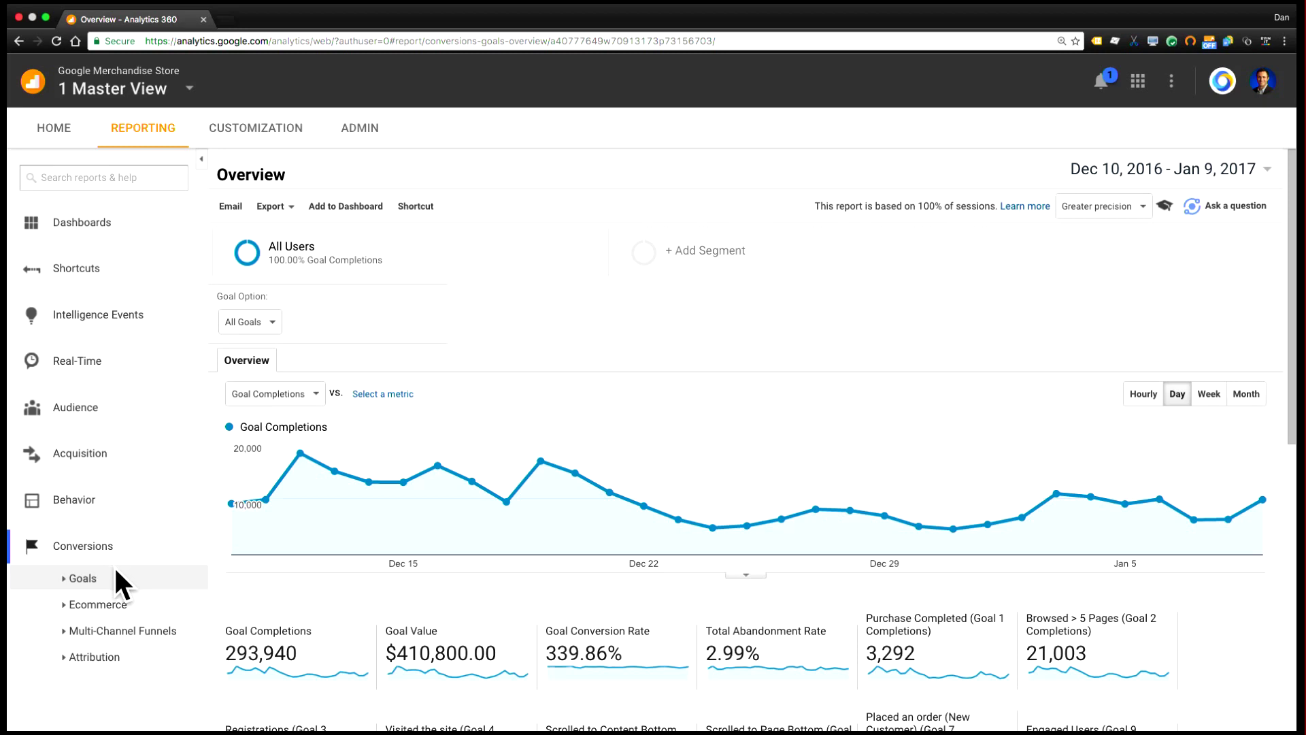
click(109, 592)
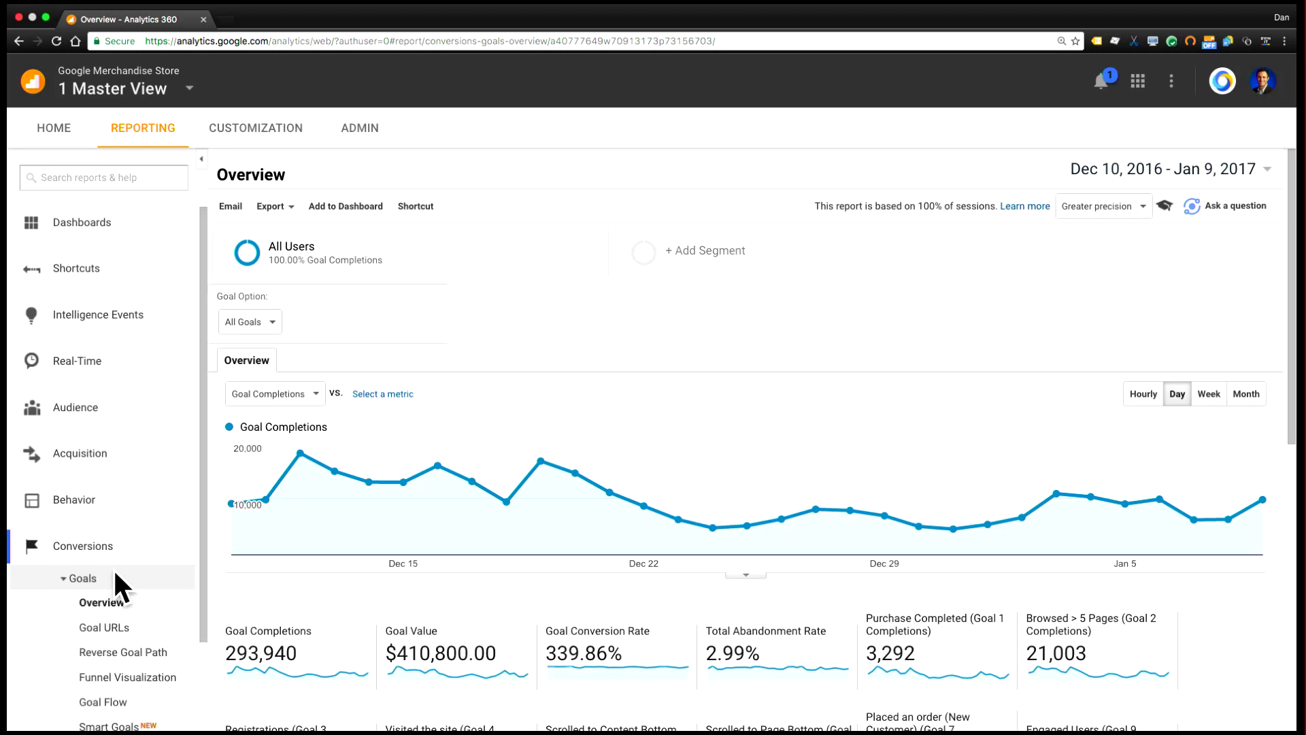
scroll(121, 565, down, 2)
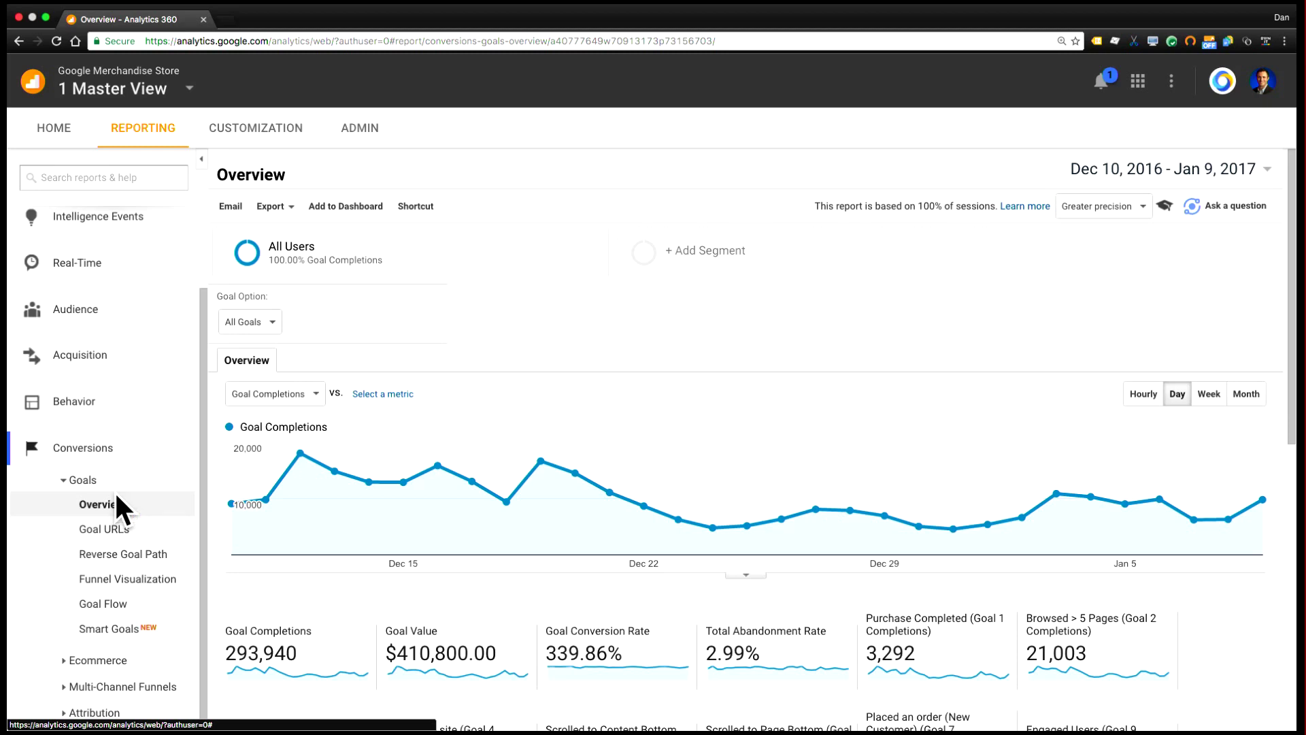
scroll(118, 503, up, 2)
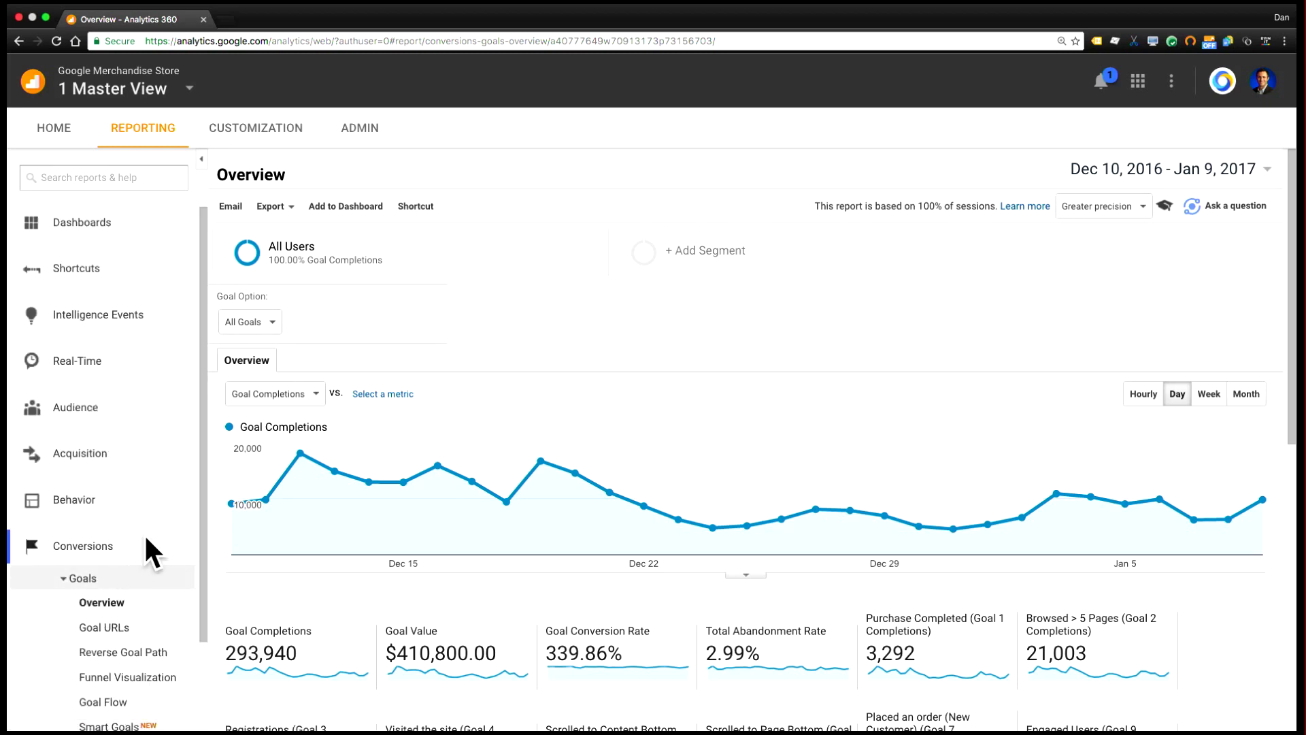
click(357, 133)
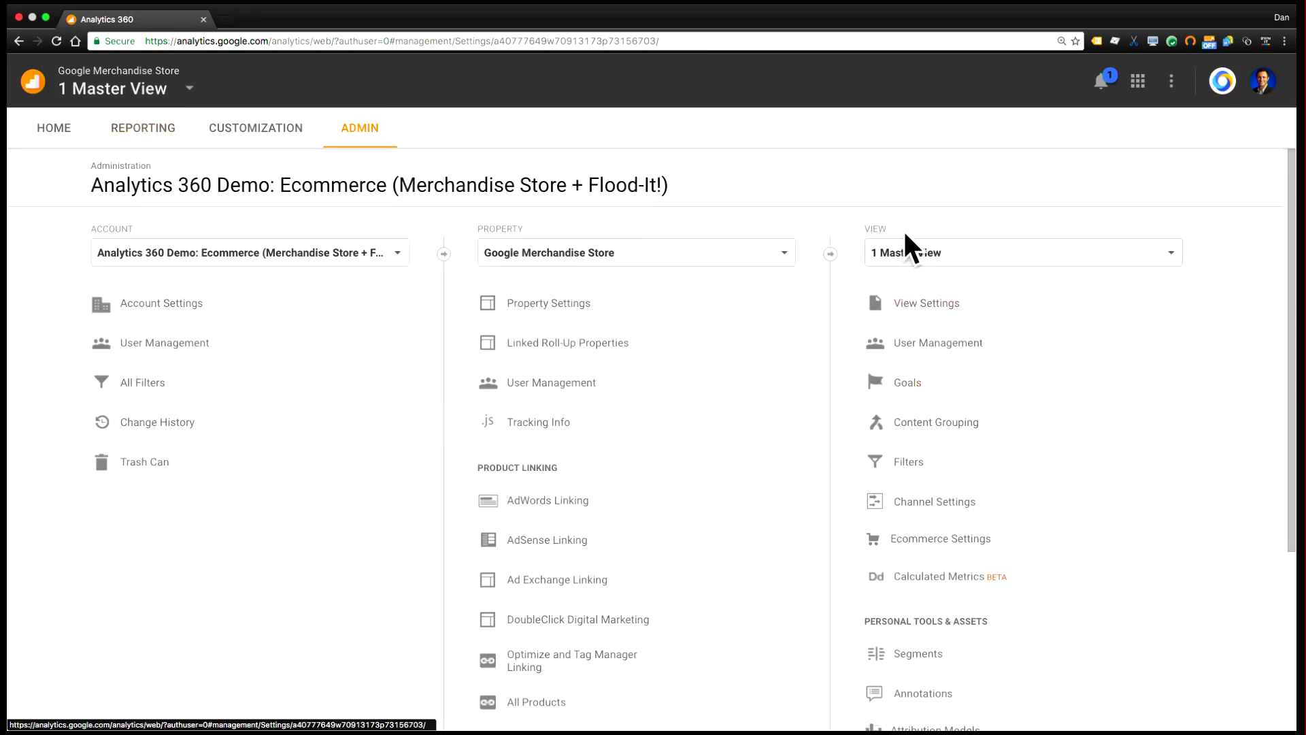
Show the Goals list in the View column for 1 Master View
click(902, 383)
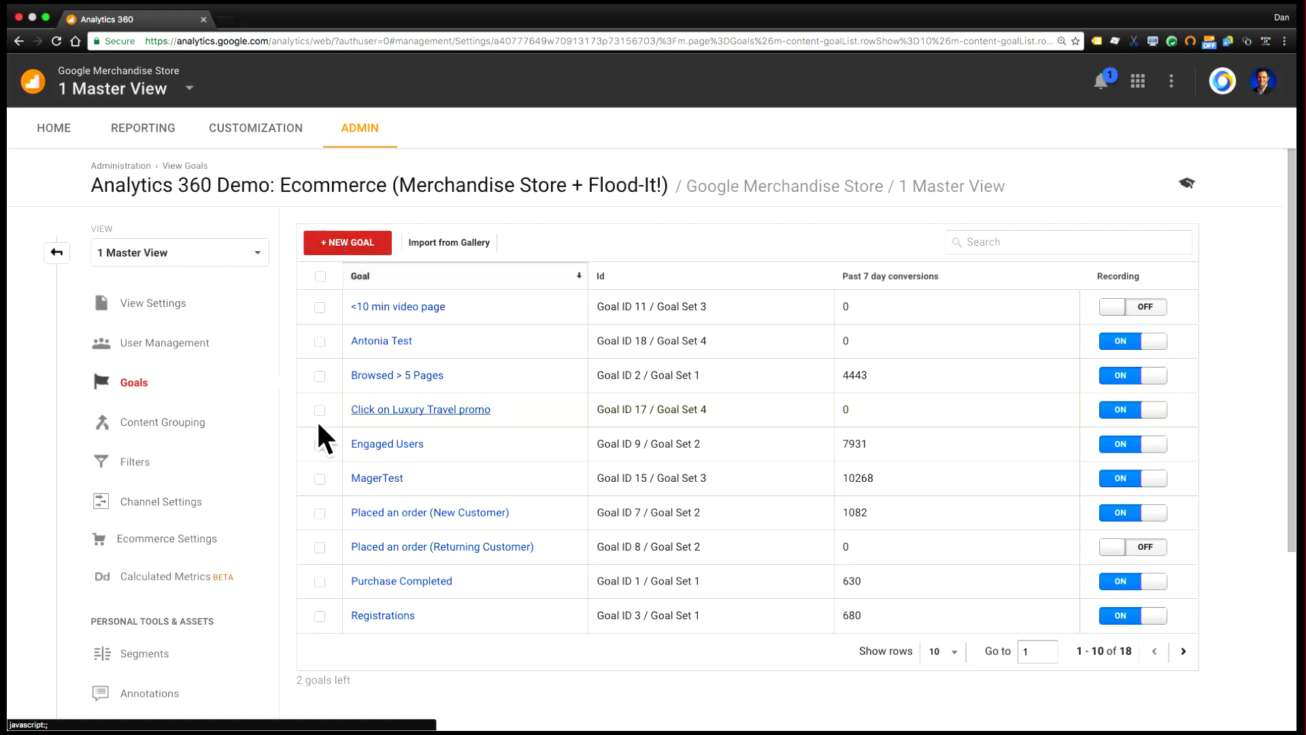
Create a new goal from the Newsletter sign up template and continue to its description, trying Duration as type
click(354, 241)
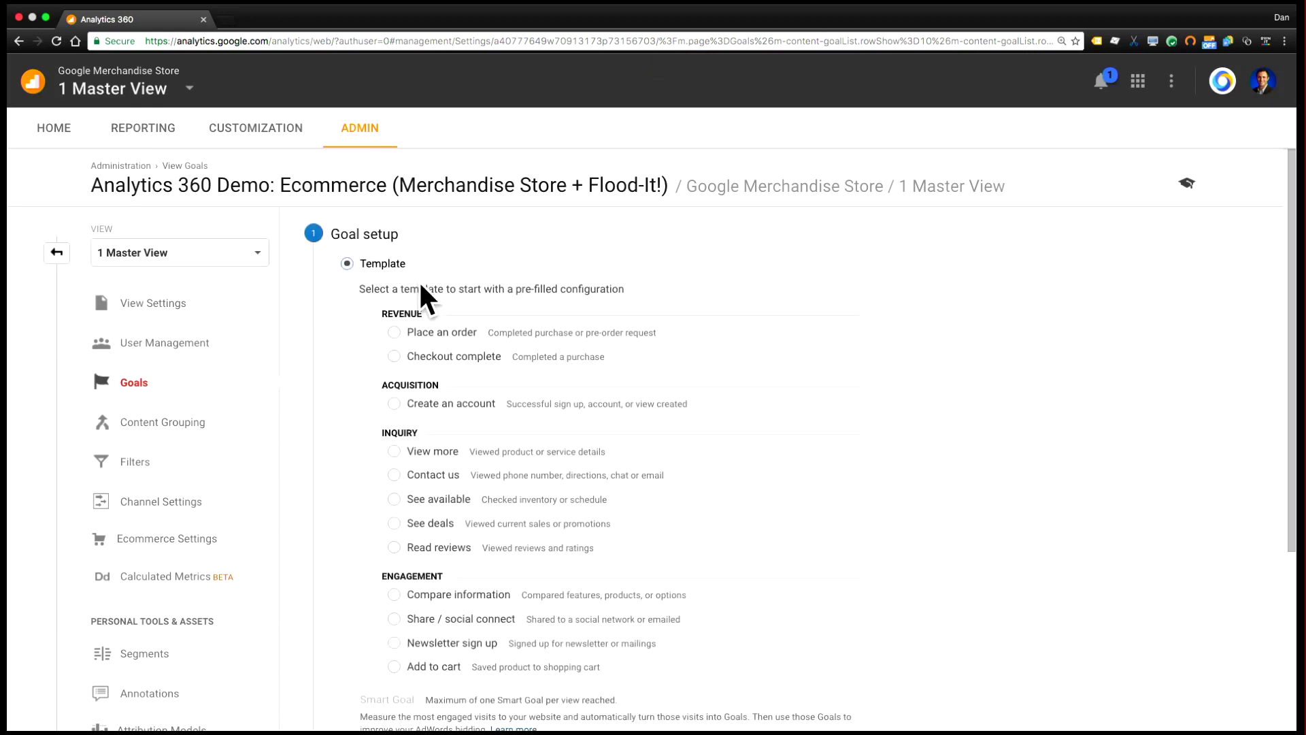
scroll(424, 276, down, 1)
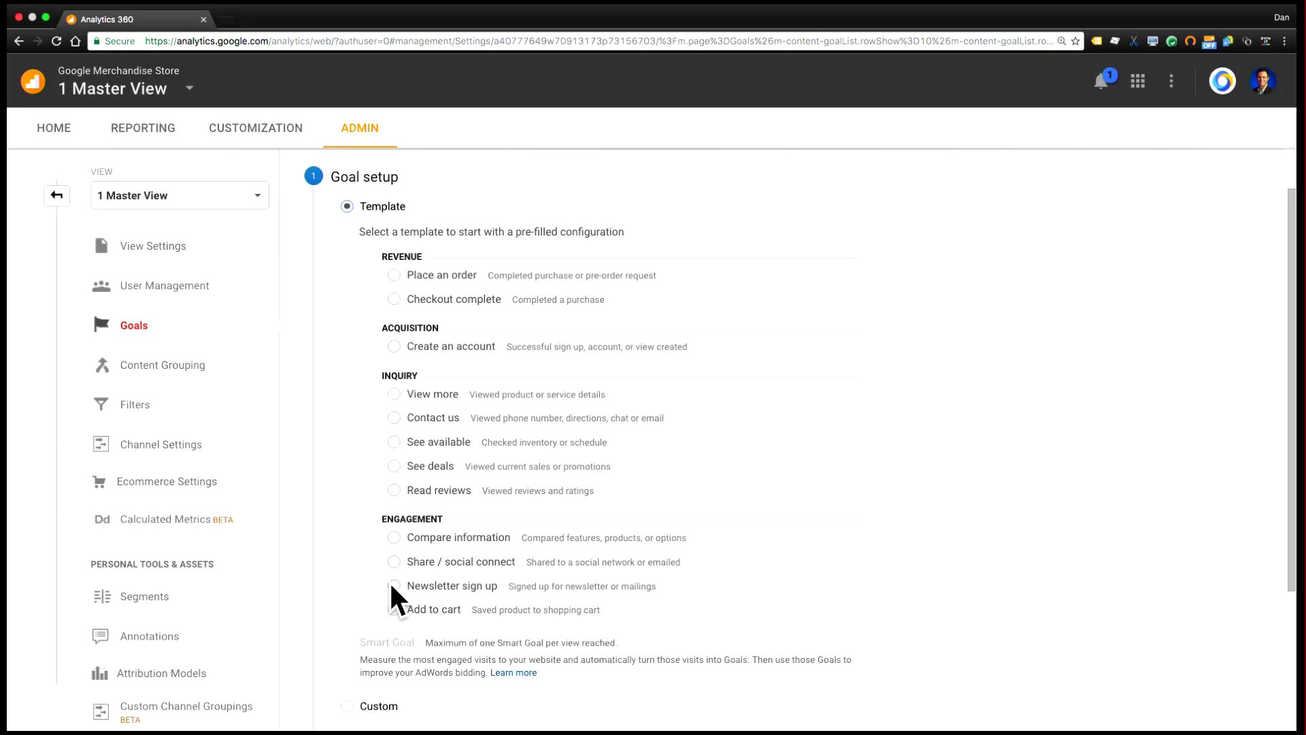
scroll(392, 576, down, 1)
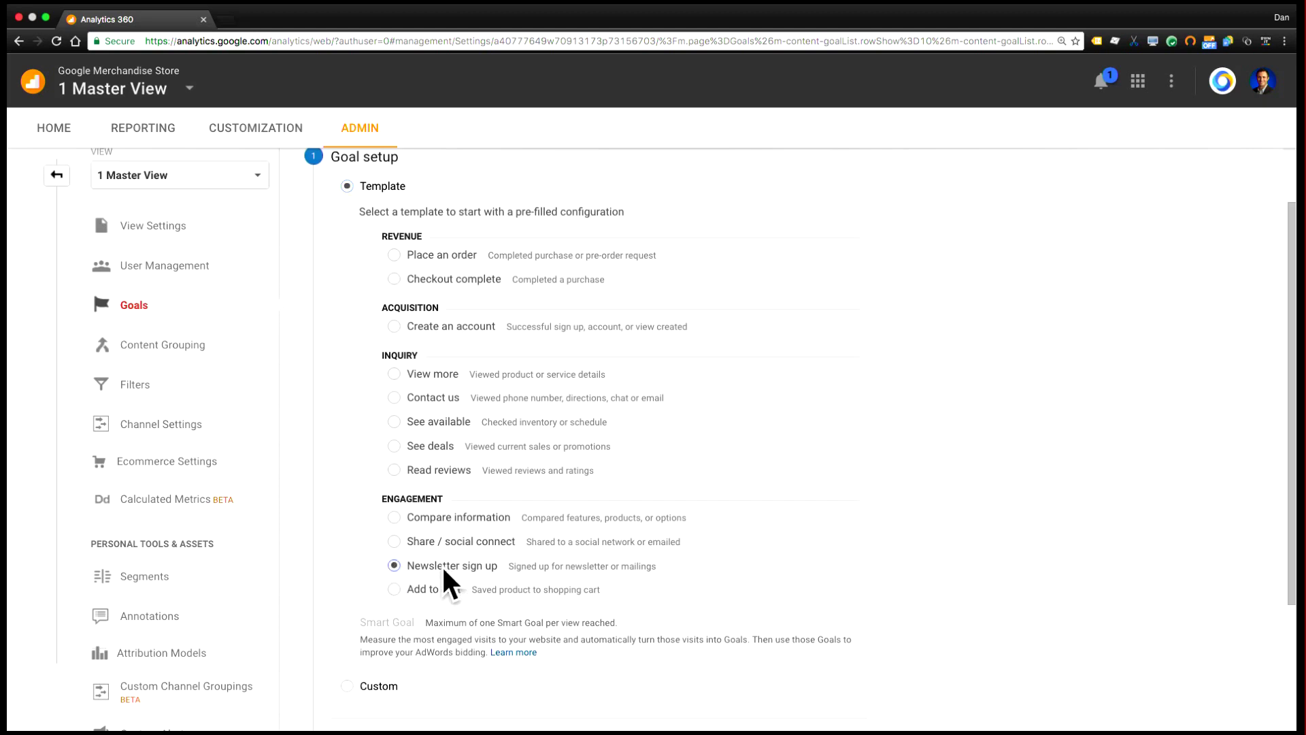
scroll(419, 608, down, 5)
click(357, 645)
text(Newsletter sign up)
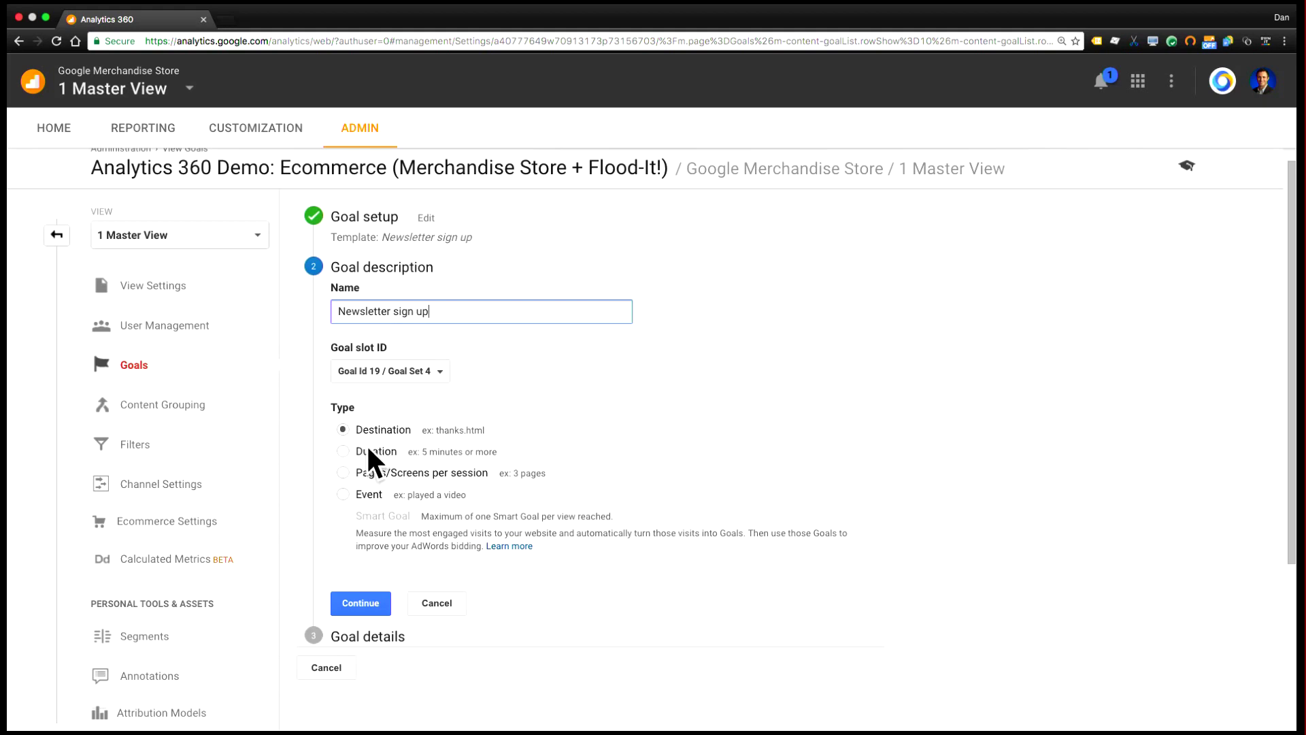
click(367, 449)
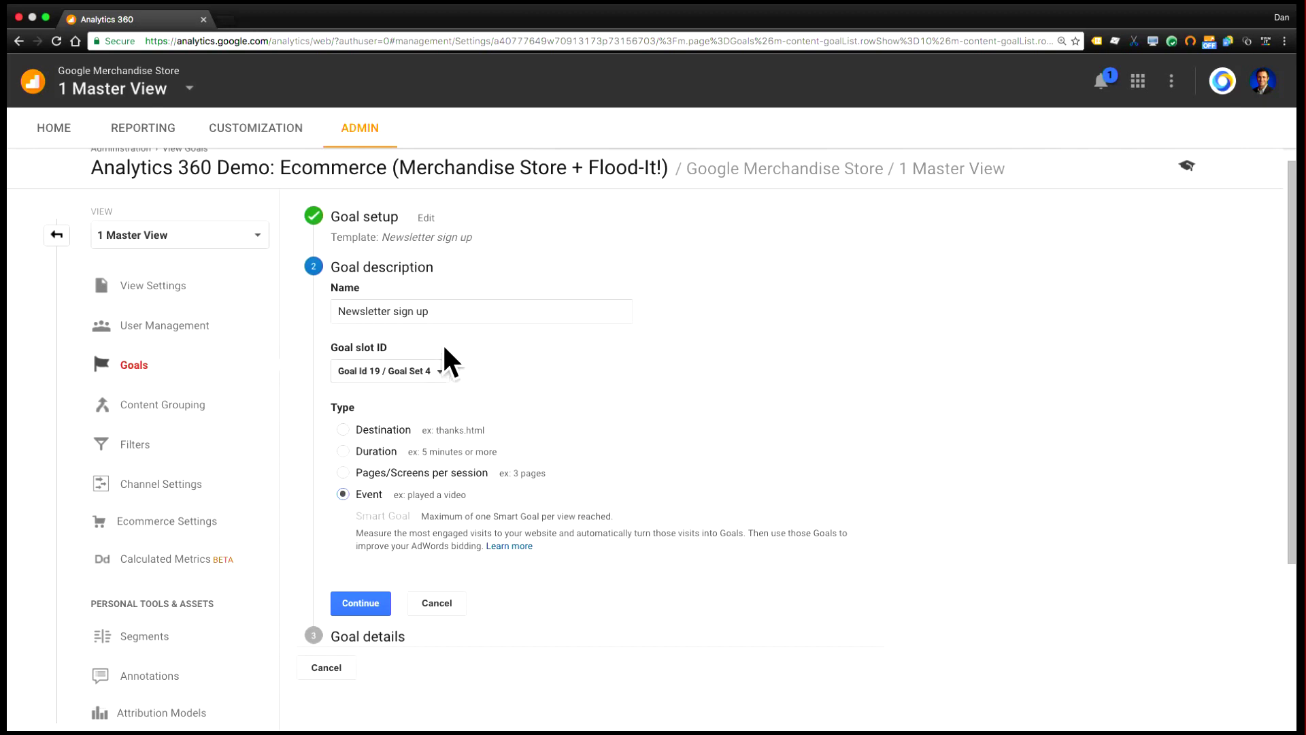
Choose Destination as the goal type
click(343, 430)
Enter contactsuccess as the destination page and save the new goal
click(357, 602)
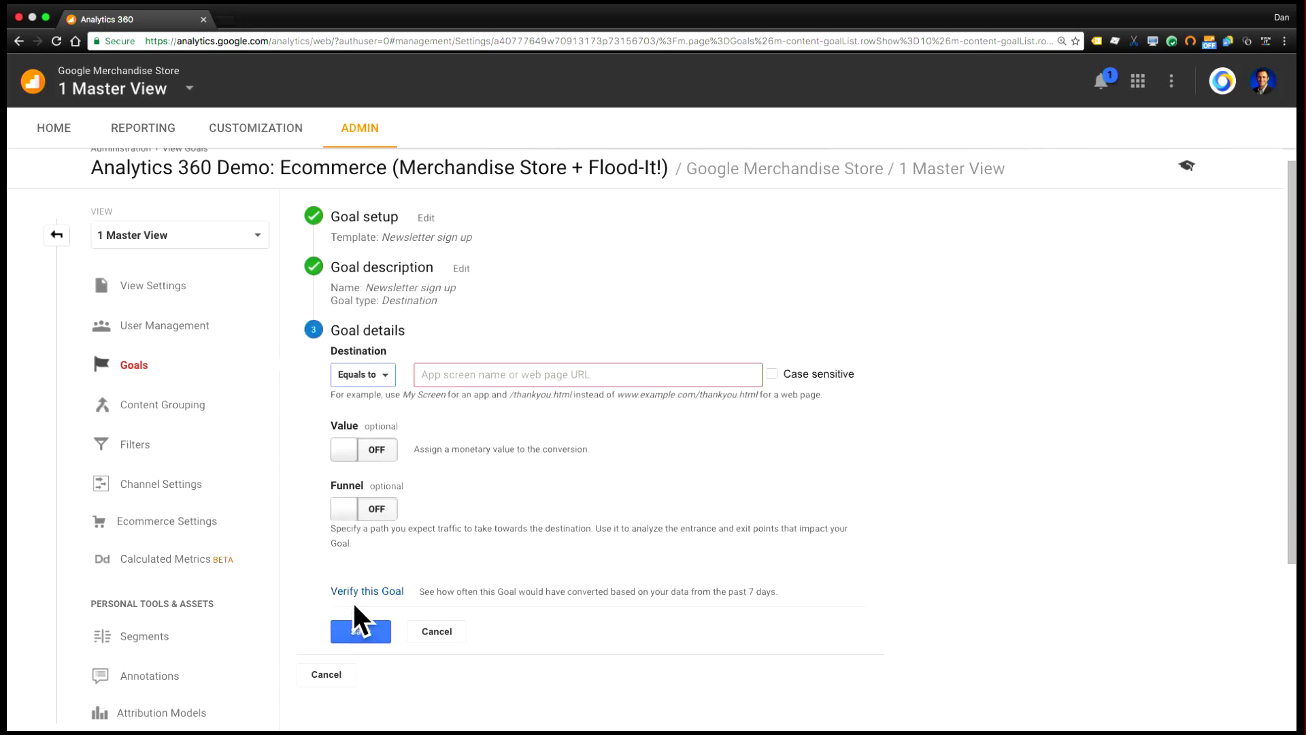
click(464, 374)
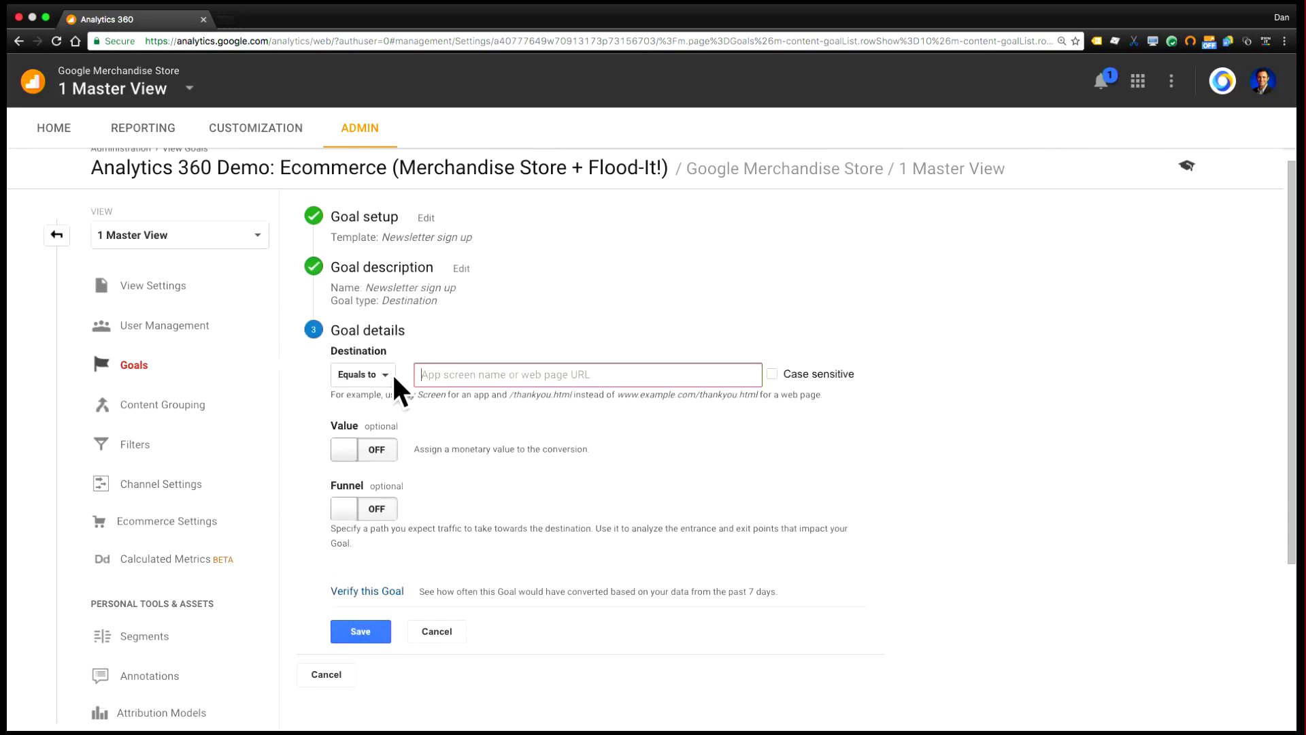
click(454, 375)
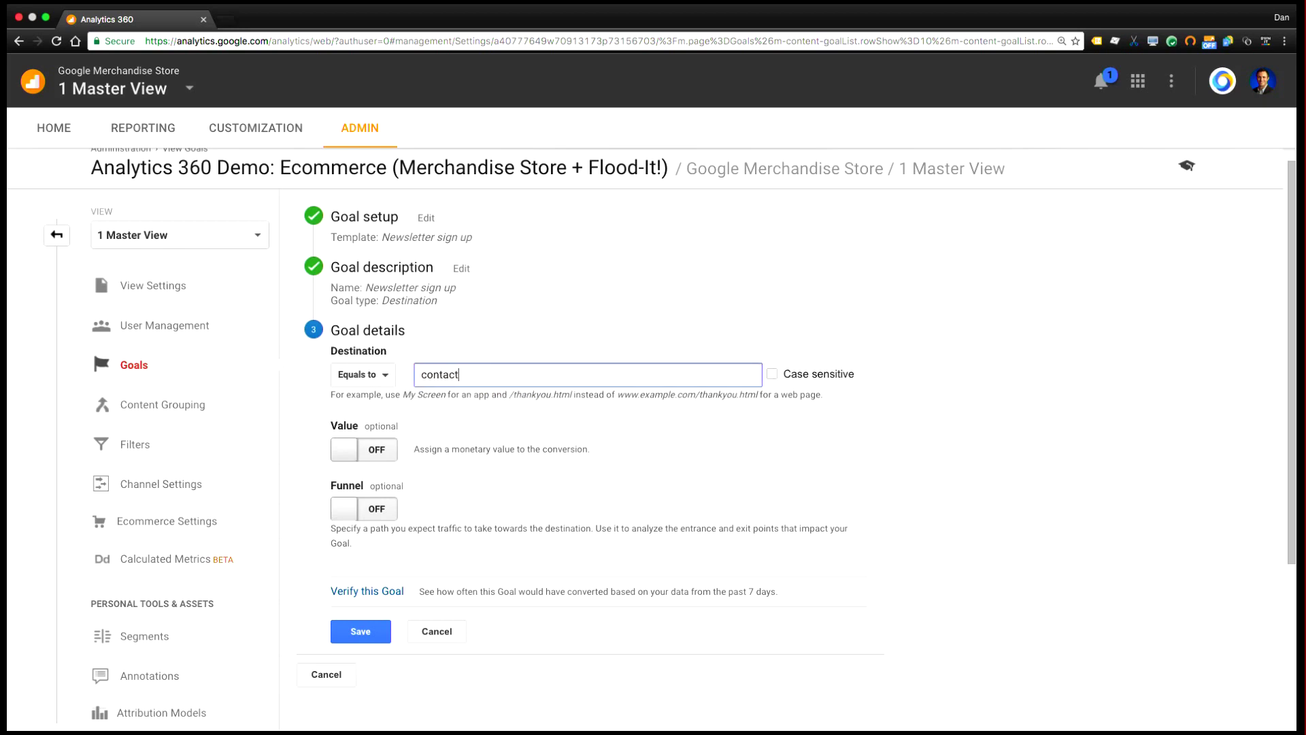
text(contactsuccess)
click(348, 632)
click(348, 632)
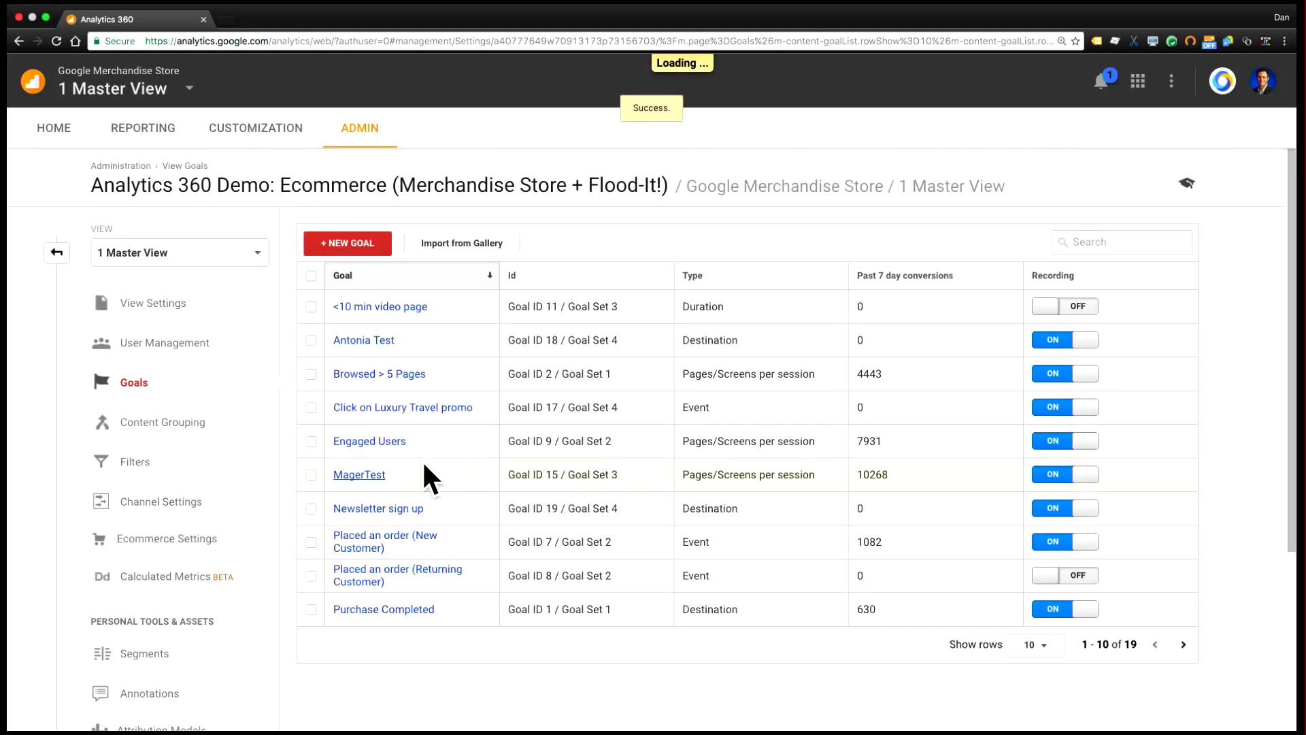
Return to the Audience Overview report via Reporting
click(139, 127)
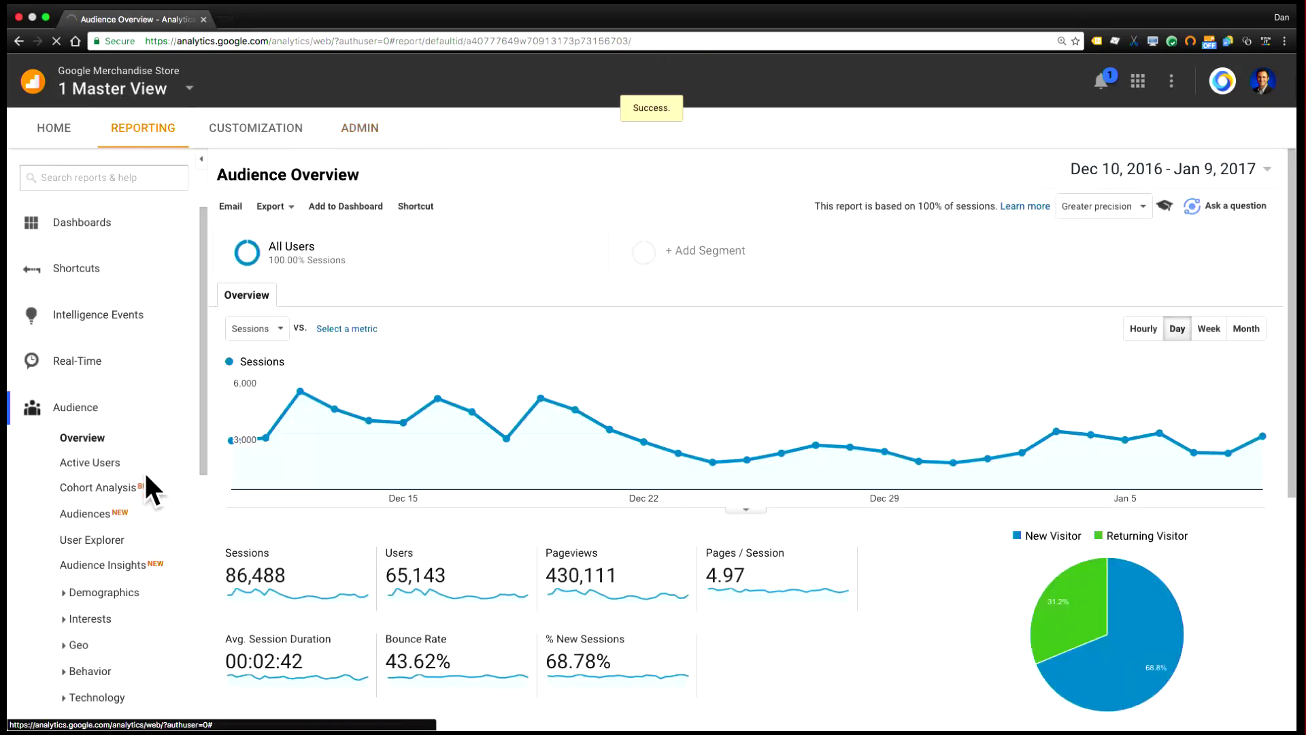
scroll(125, 454, down, 3)
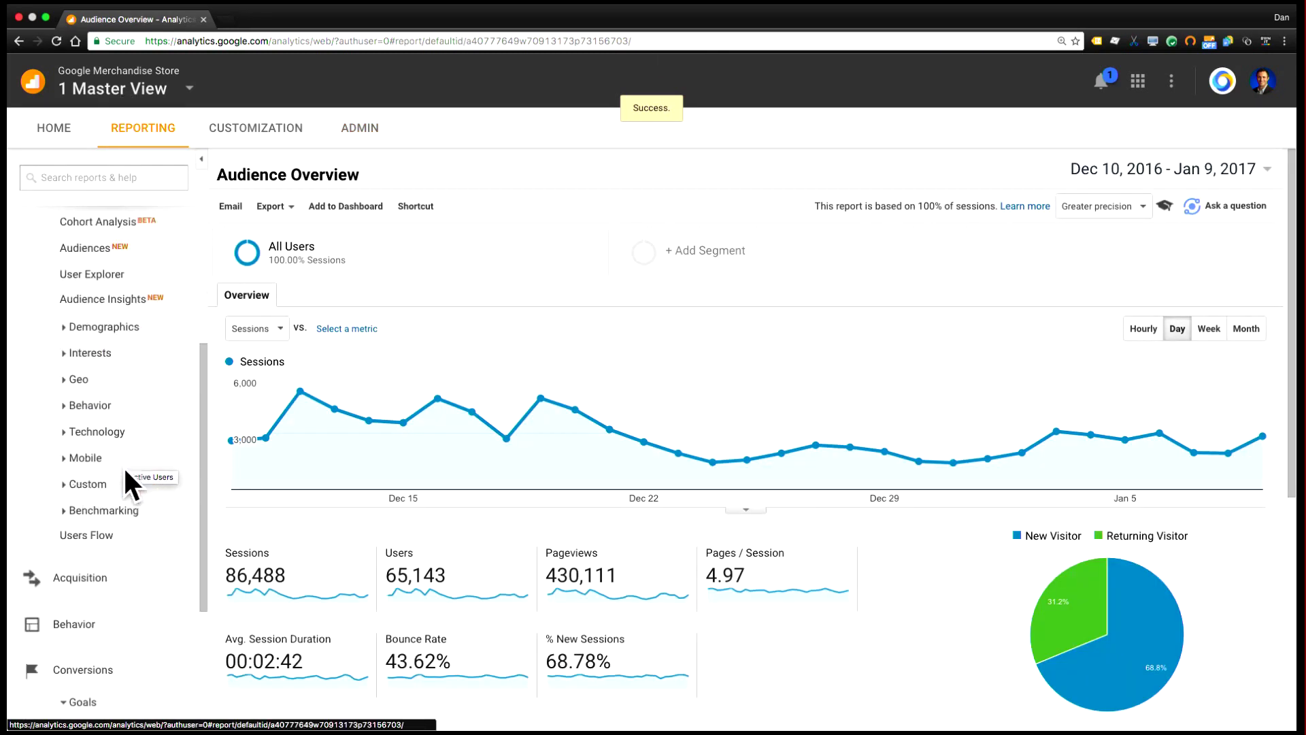